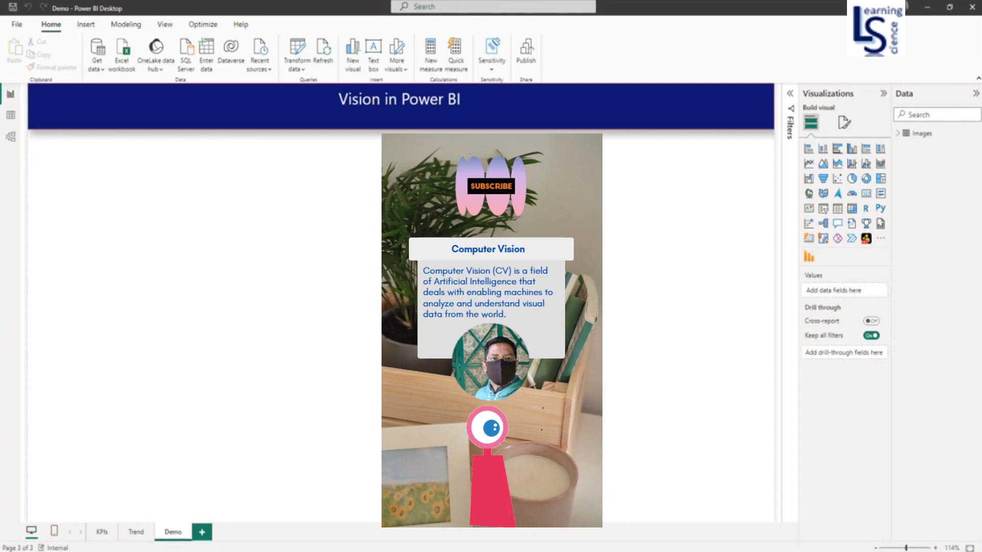
- Inspect the Images table's Image ID and Image URL columns, then open the Transform data options
left_click(12, 117)
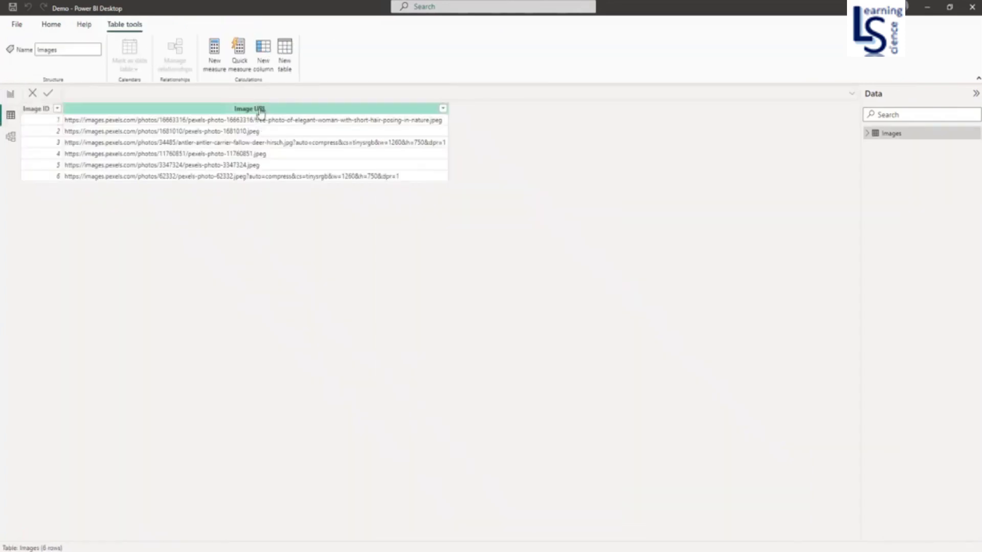
left_click(36, 109)
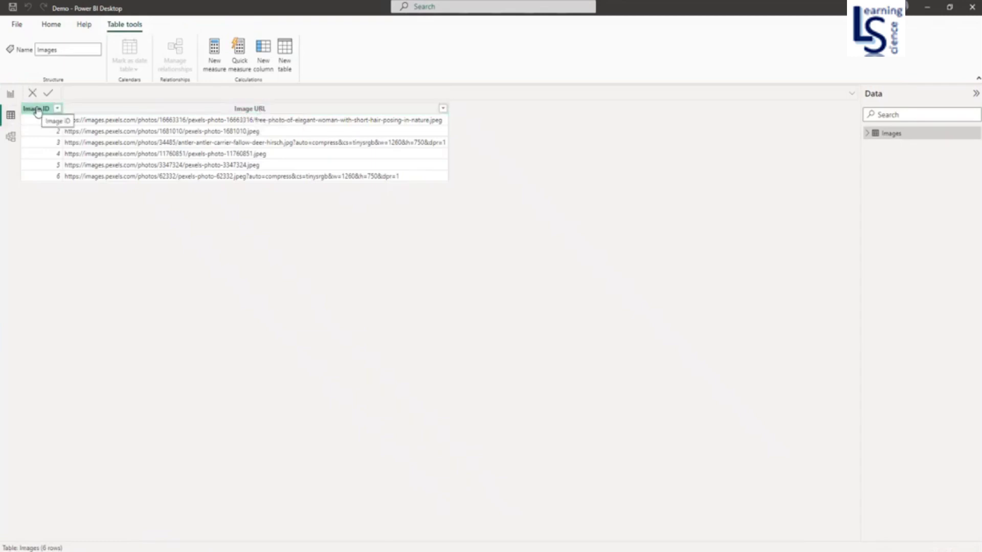
left_click(158, 109)
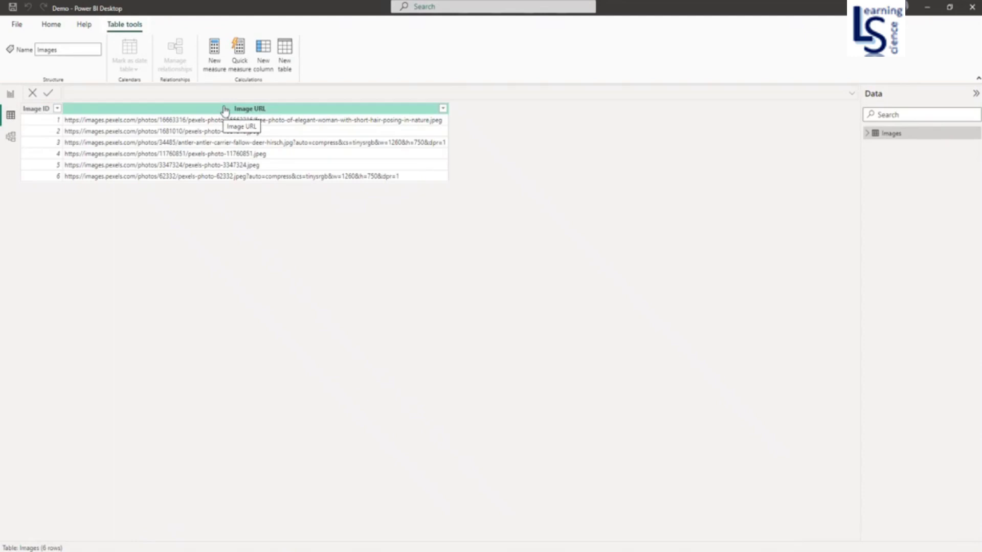
left_click(9, 96)
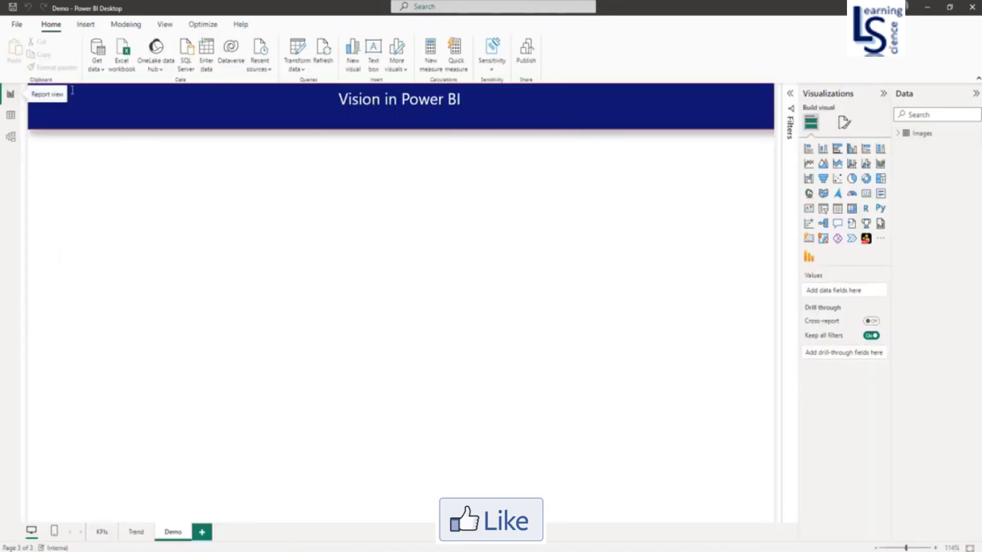
left_click(303, 72)
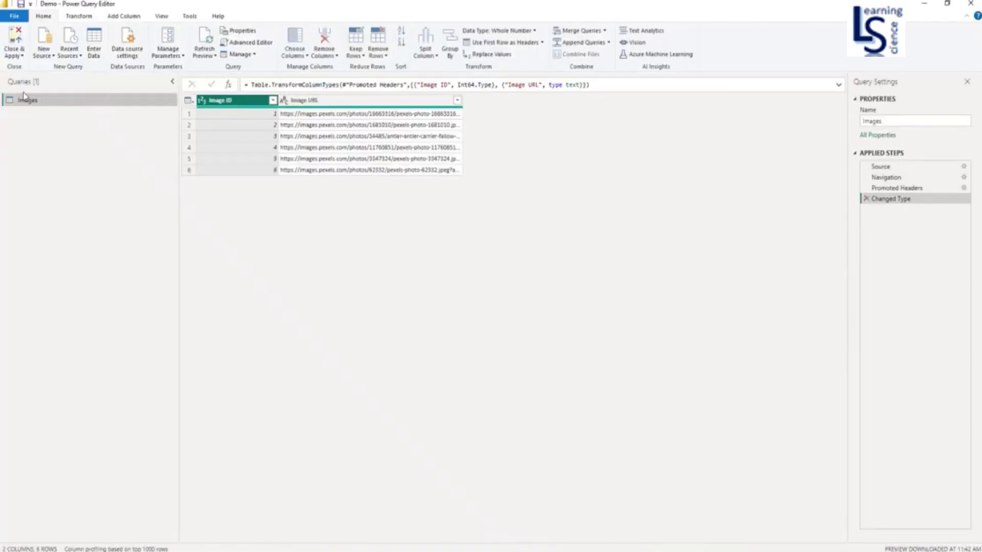
- Select the Image URL column in the Images query and open AI Insights Vision
left_click(362, 102)
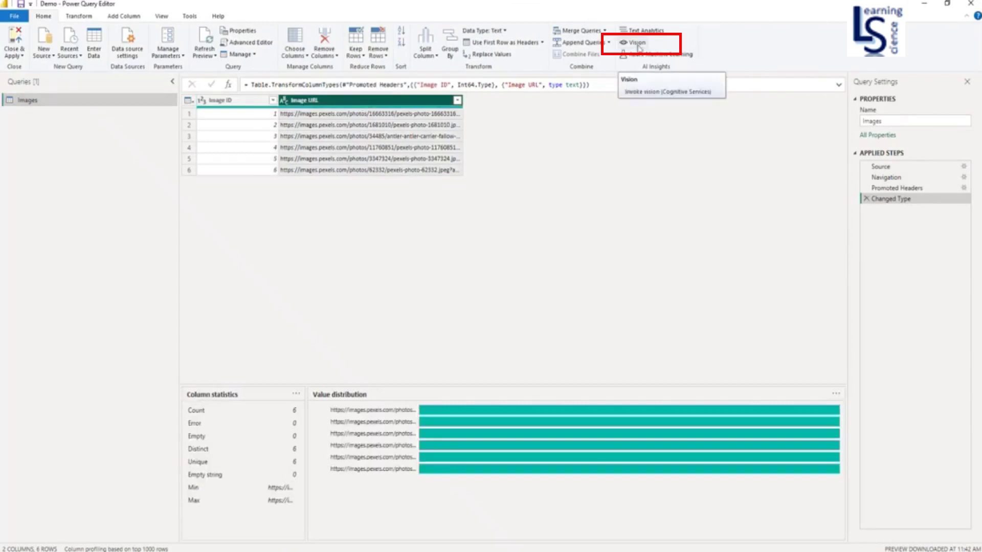
left_click(638, 47)
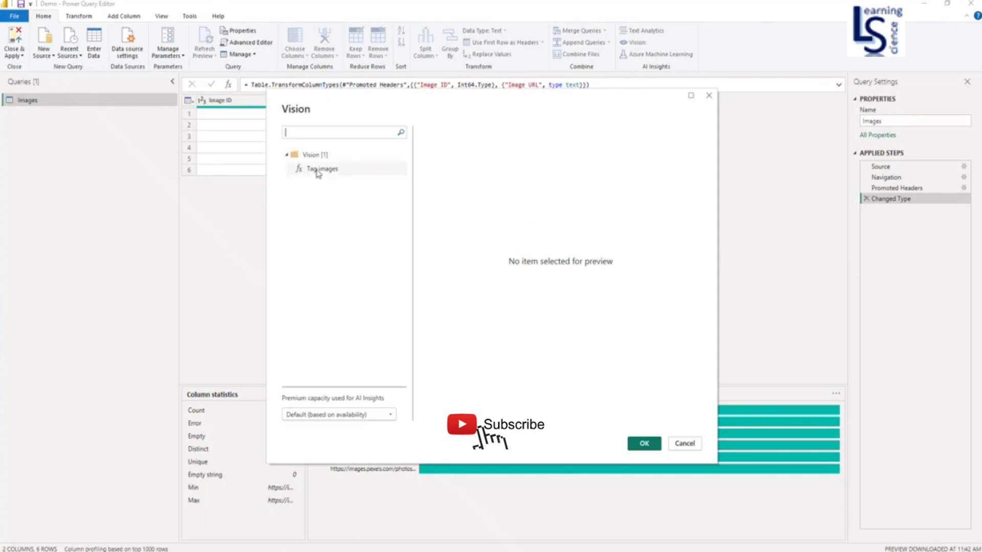
- Run the Vision Tag images function with Image URL as the image input
left_click(328, 170)
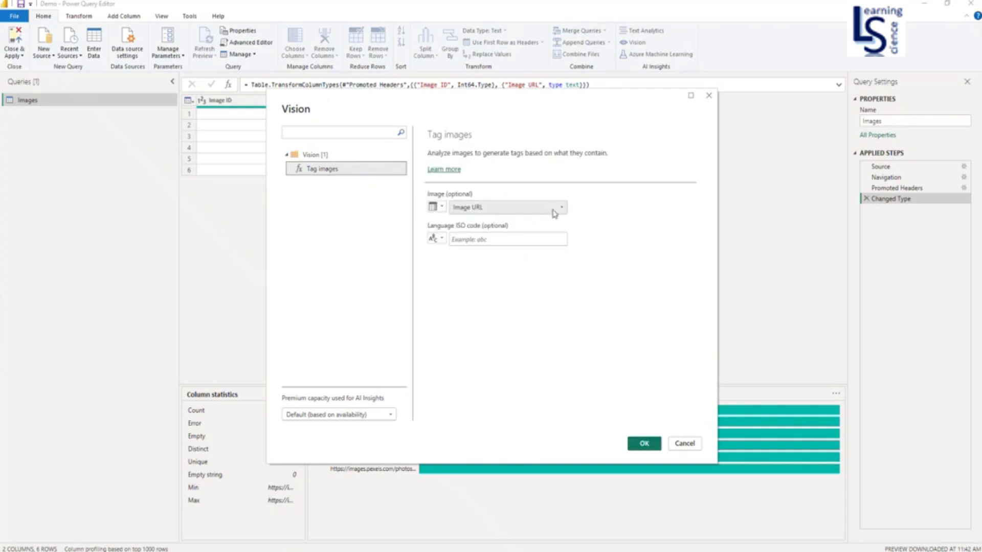
left_click(562, 209)
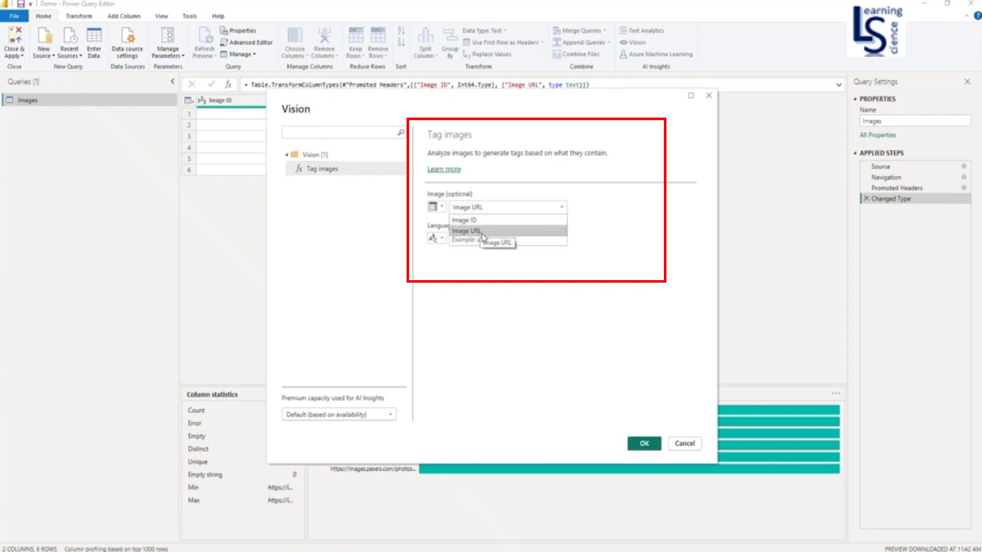
left_click(482, 233)
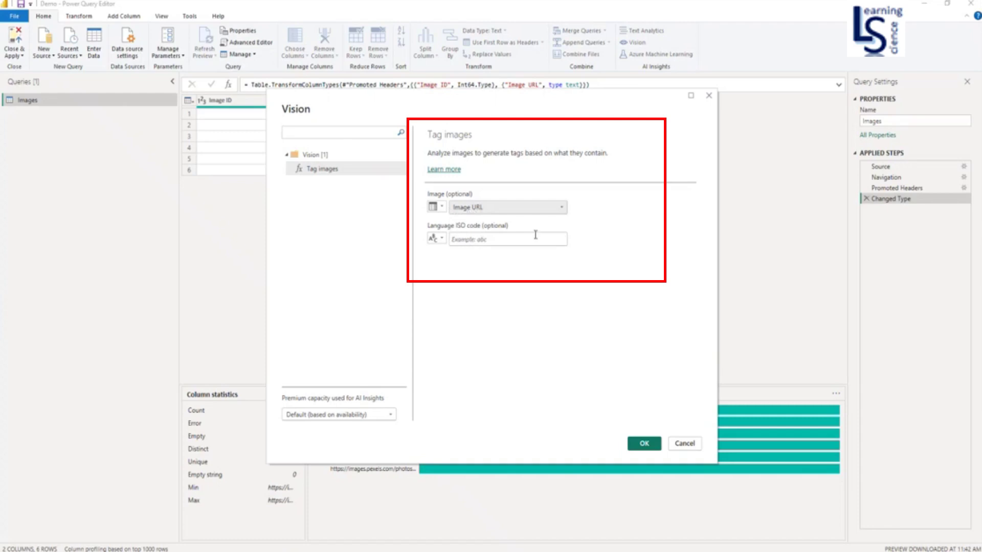
left_click(642, 445)
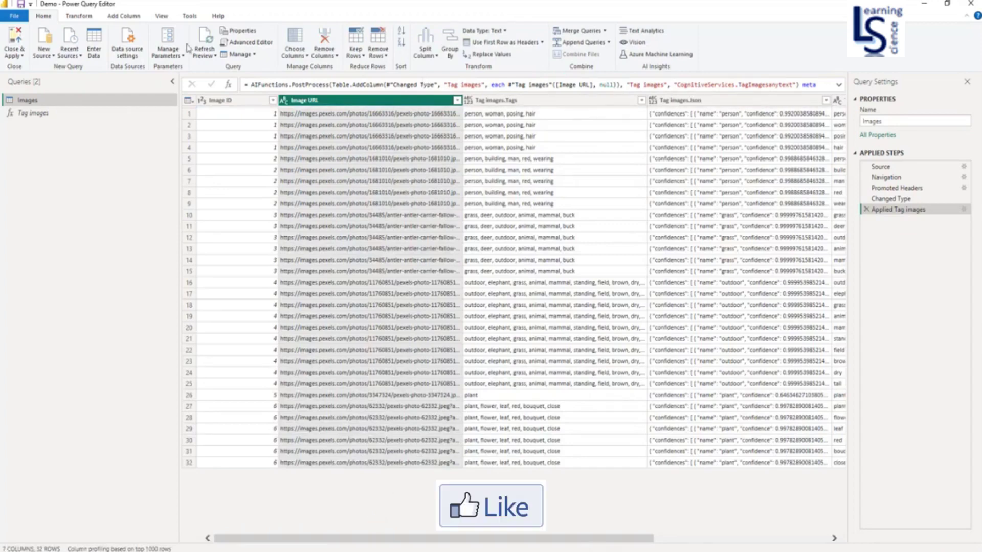
- Close & Apply the Power Query changes to load the tagged Images table
left_click(19, 57)
key("Escape")
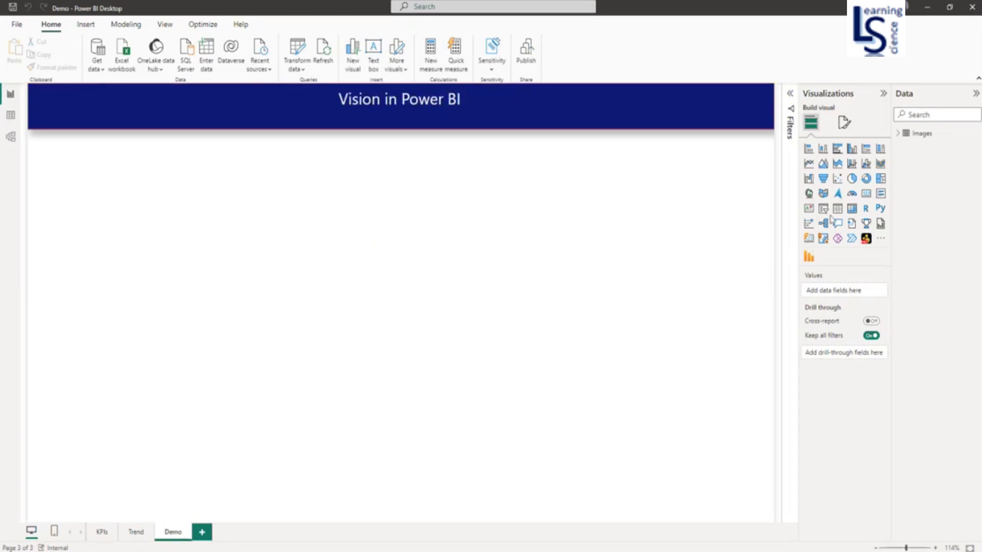
- Add a slicer at the page's top right with Image ID as its field
left_click(823, 210)
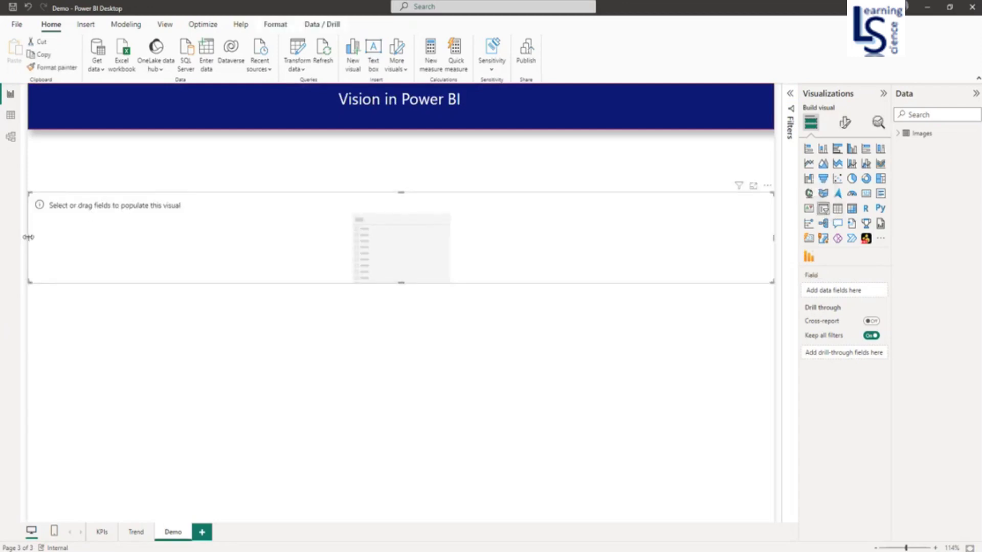
left_click_drag(29, 240, 619, 212)
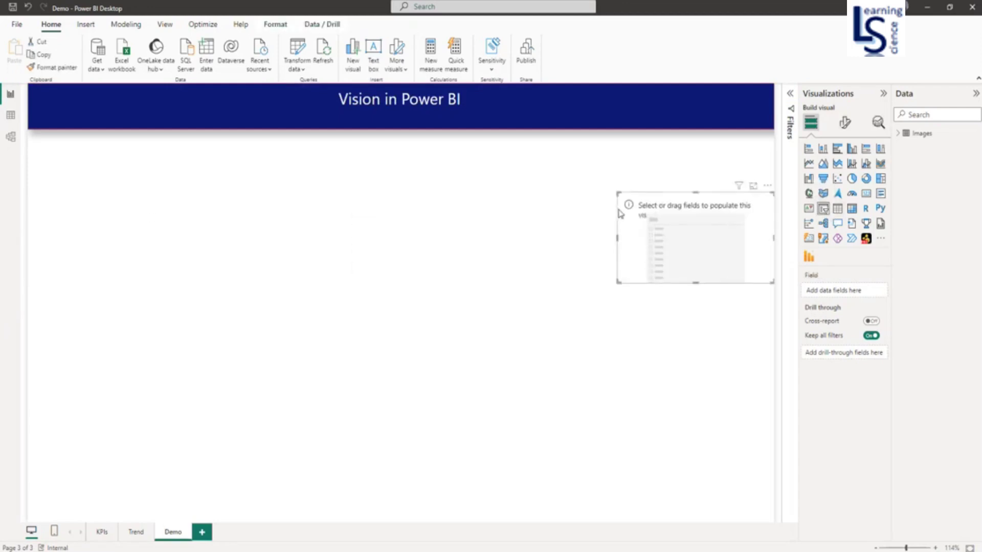
left_click_drag(693, 264, 695, 186)
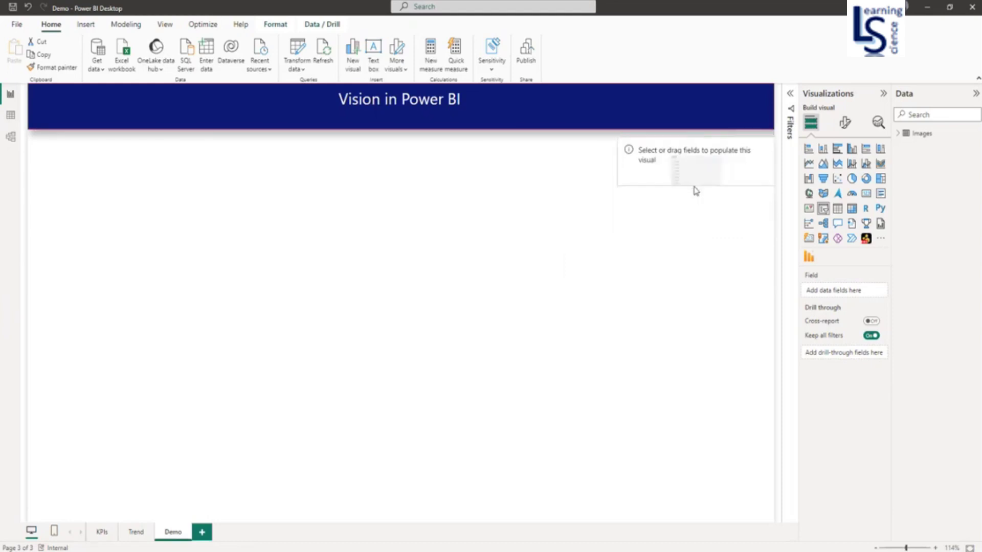
left_click(898, 135)
left_click_drag(941, 146, 845, 296)
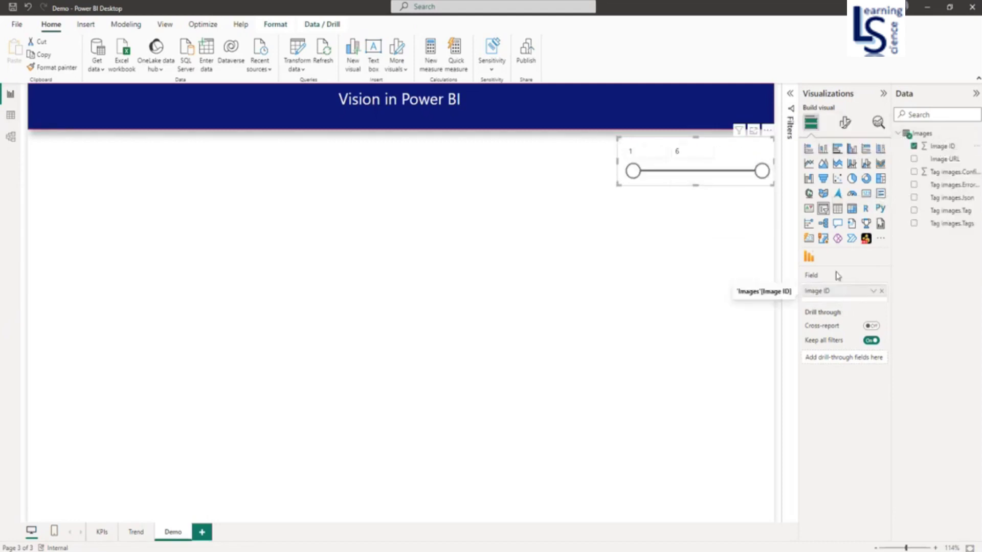
- Set the Image ID slicer's style to Dropdown
left_click(845, 124)
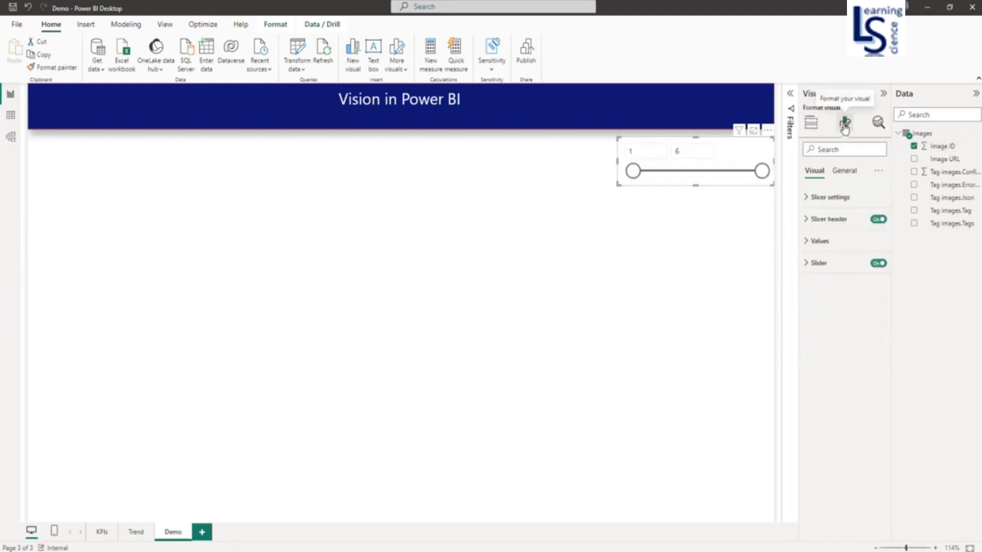
left_click(805, 199)
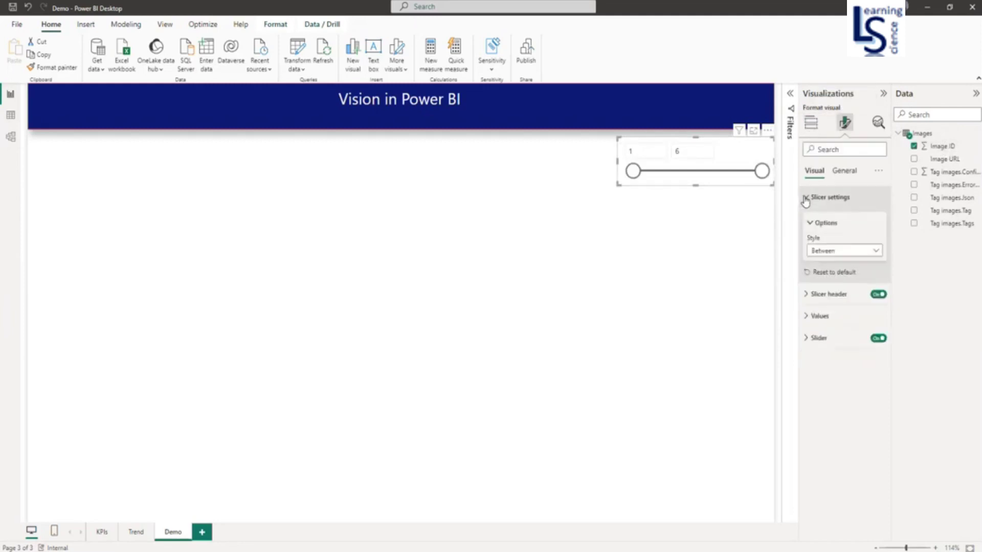
left_click(844, 250)
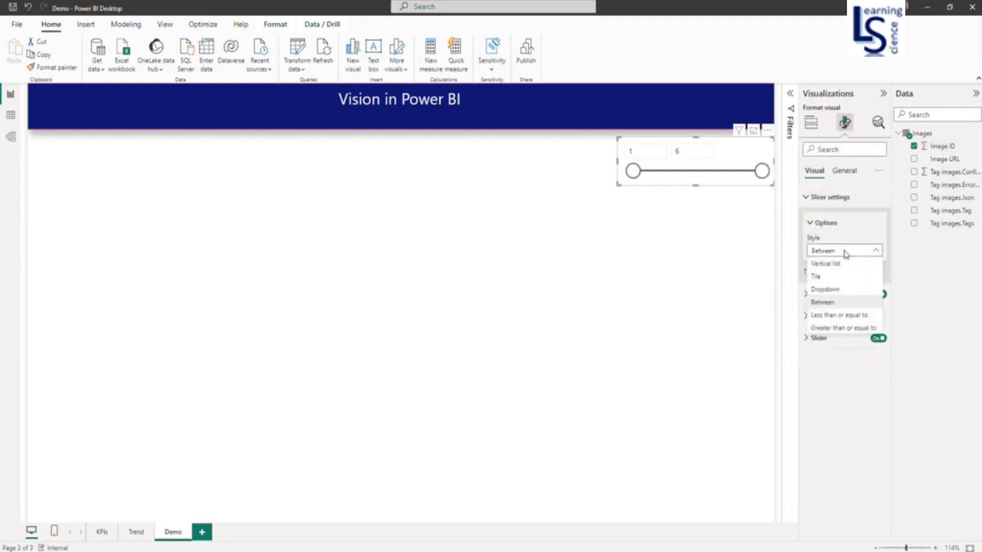
left_click(840, 289)
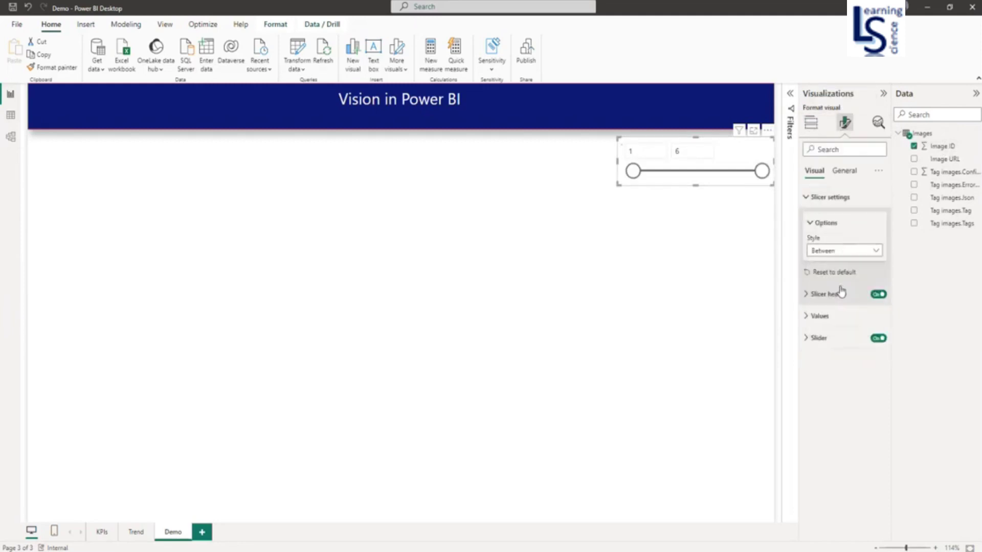
left_click(594, 289)
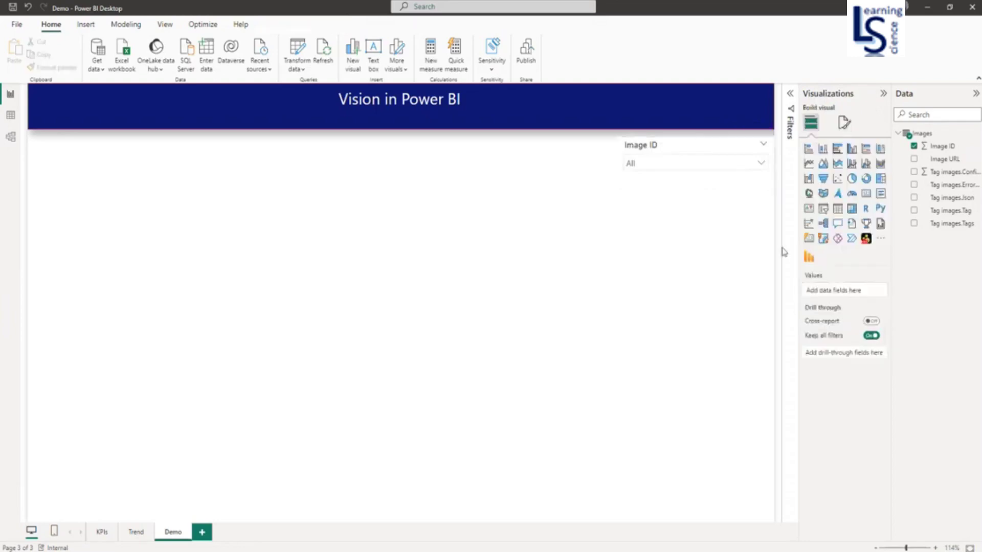
- Add a tall table visual below the slicer with Image URL as its column
left_click(837, 214)
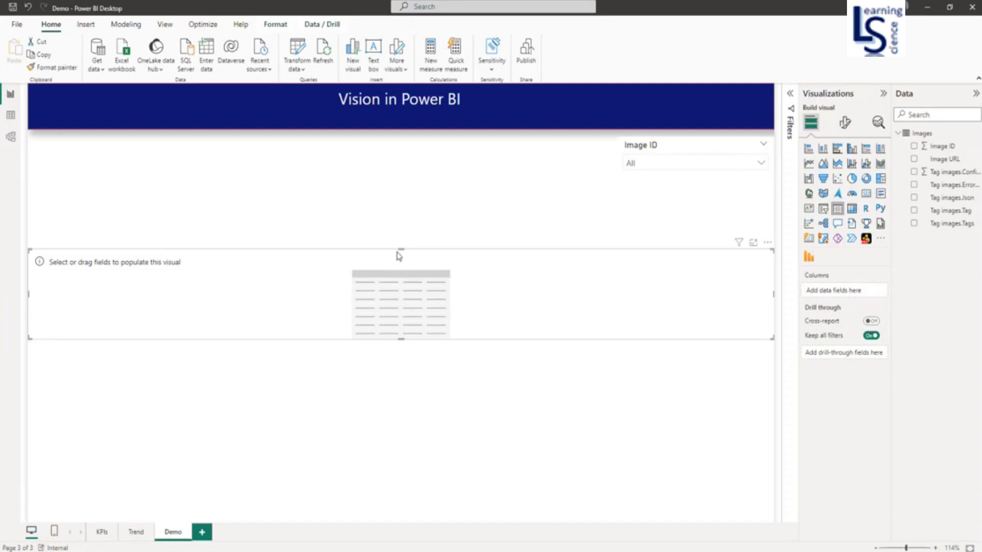
left_click_drag(399, 253, 414, 200)
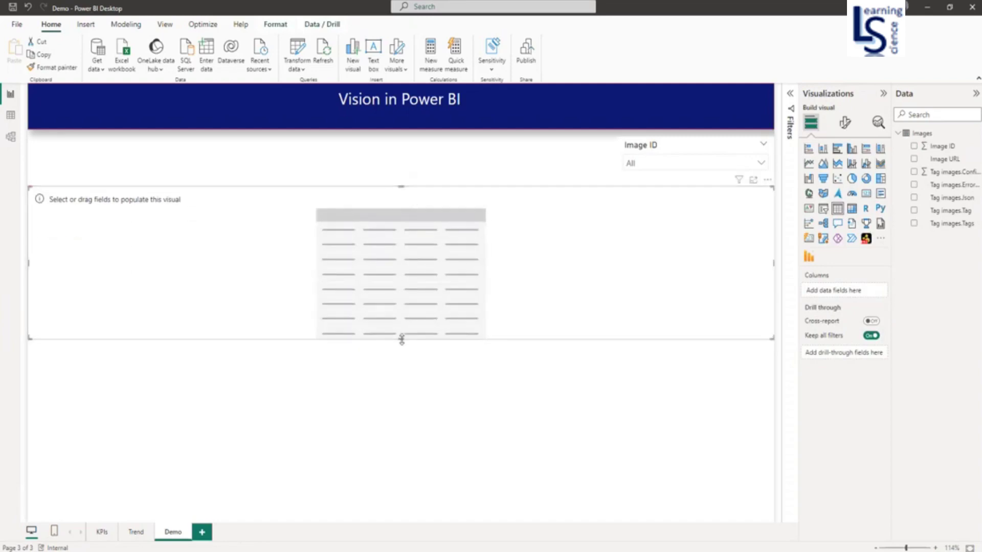
left_click_drag(400, 339, 414, 515)
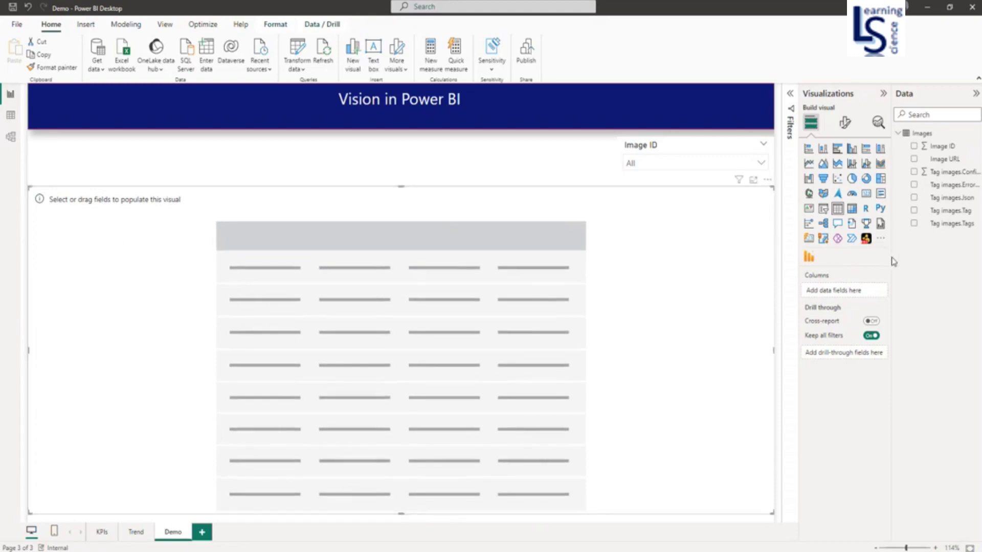
mouse_move(892, 260)
left_mouse_down()
mouse_move(864, 257)
mouse_move(859, 241)
left_mouse_up()
left_click_drag(900, 159, 797, 294)
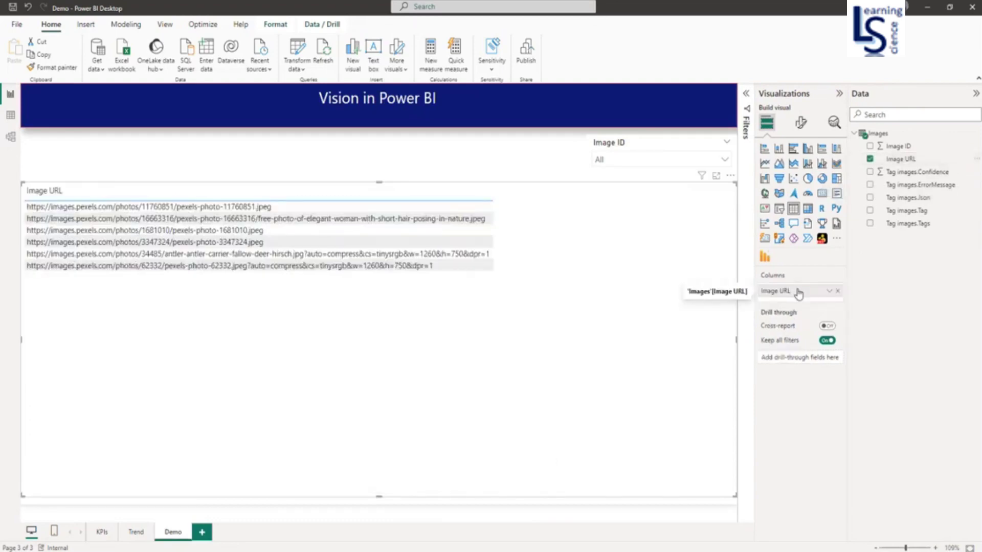
- Set the Image URL column's data category to Image URL so thumbnails appear
left_click(907, 160)
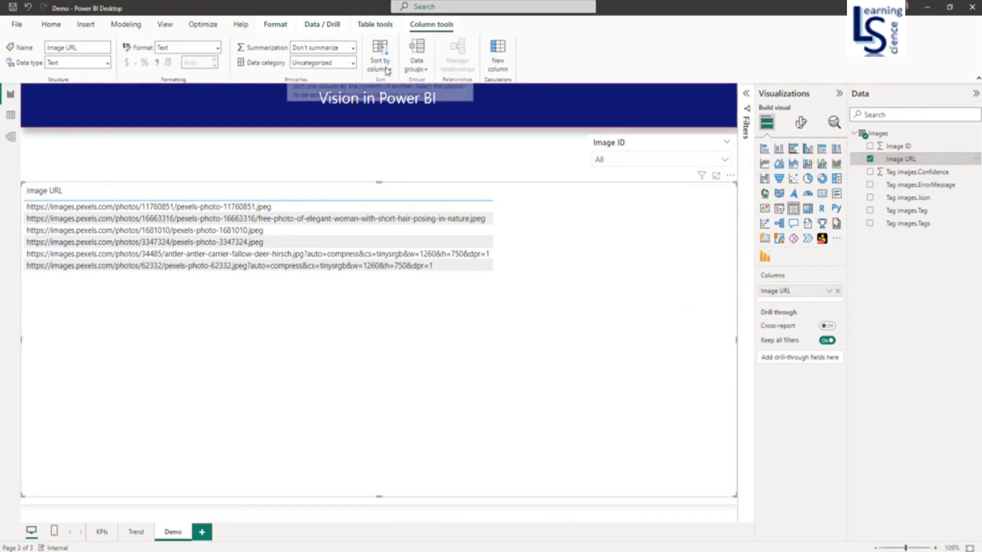
left_click(352, 63)
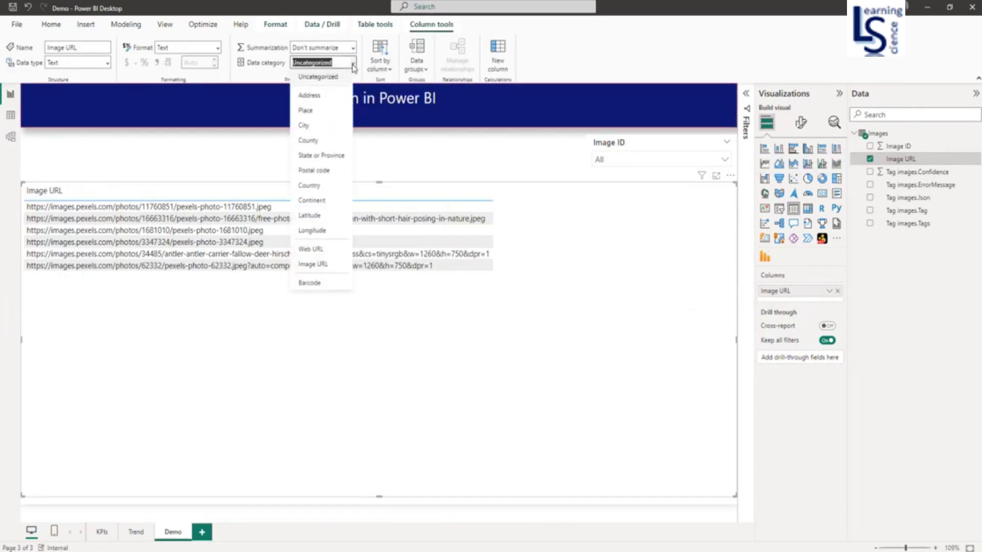
left_click(315, 264)
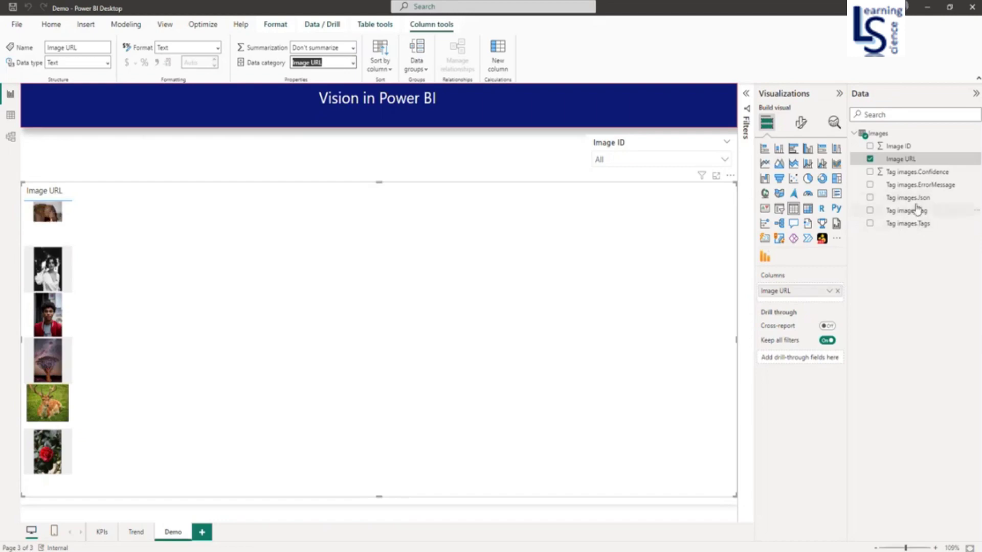
- Add Tag images.Tag and unsummarized Tag images.Confidence columns to the table
left_click_drag(920, 210, 806, 297)
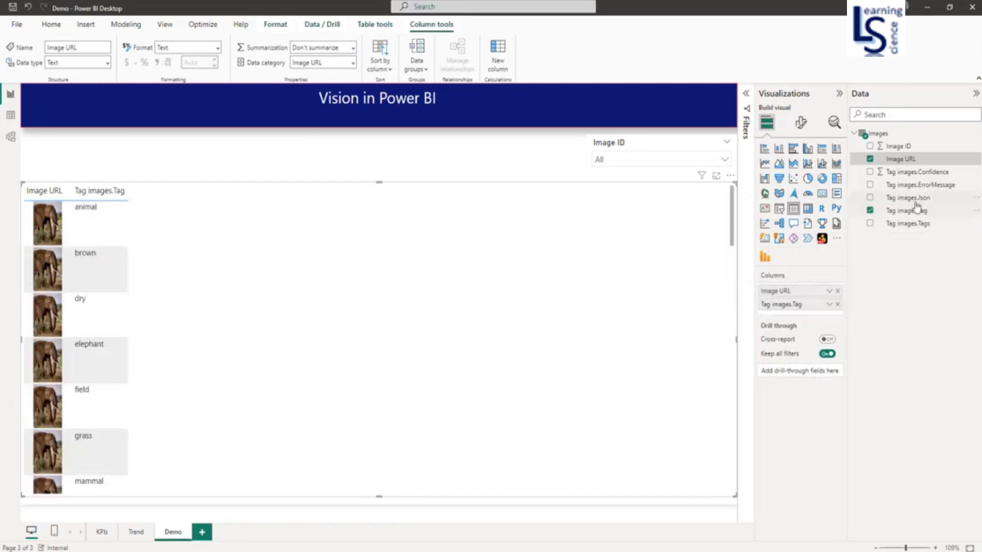
left_click_drag(920, 177, 795, 321)
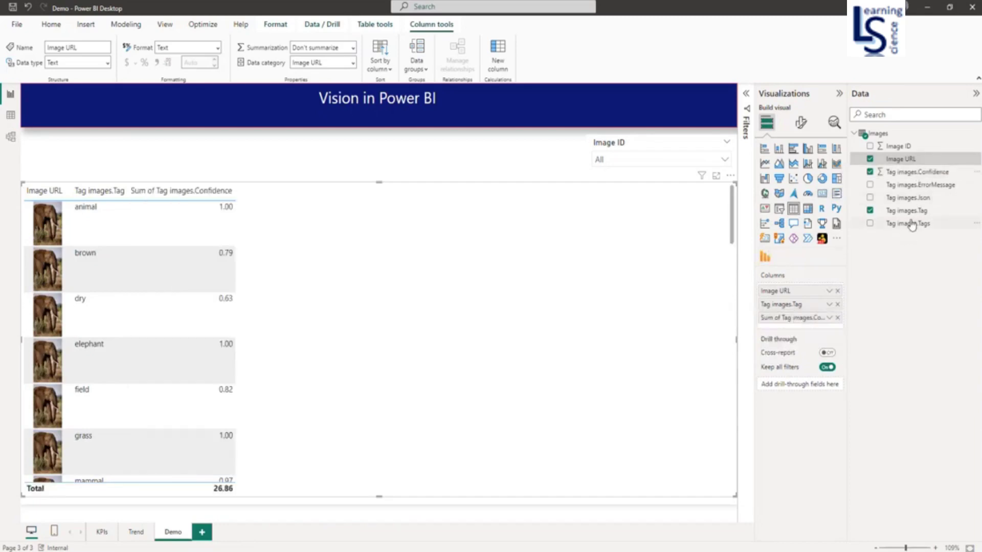
left_click(829, 318)
mouse_move(856, 346)
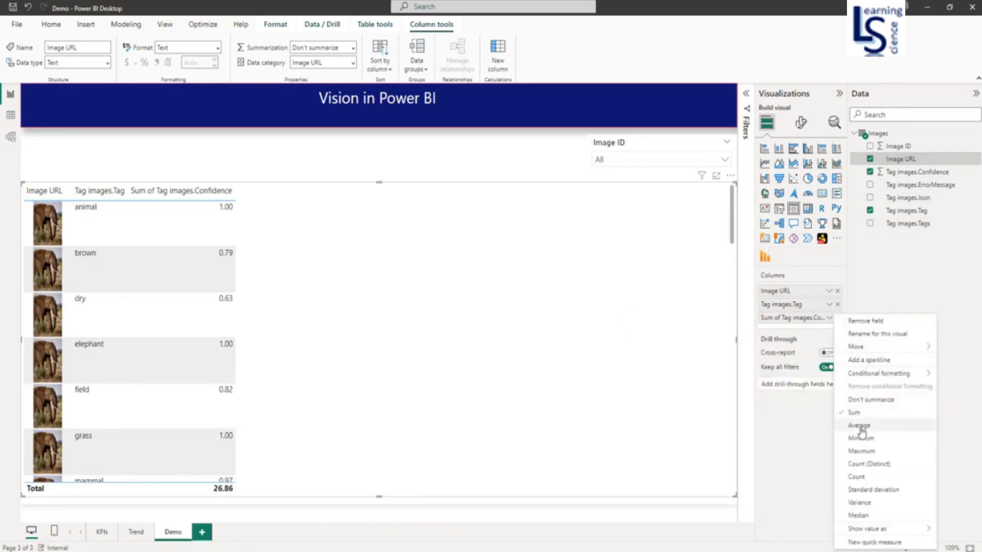
left_click(865, 402)
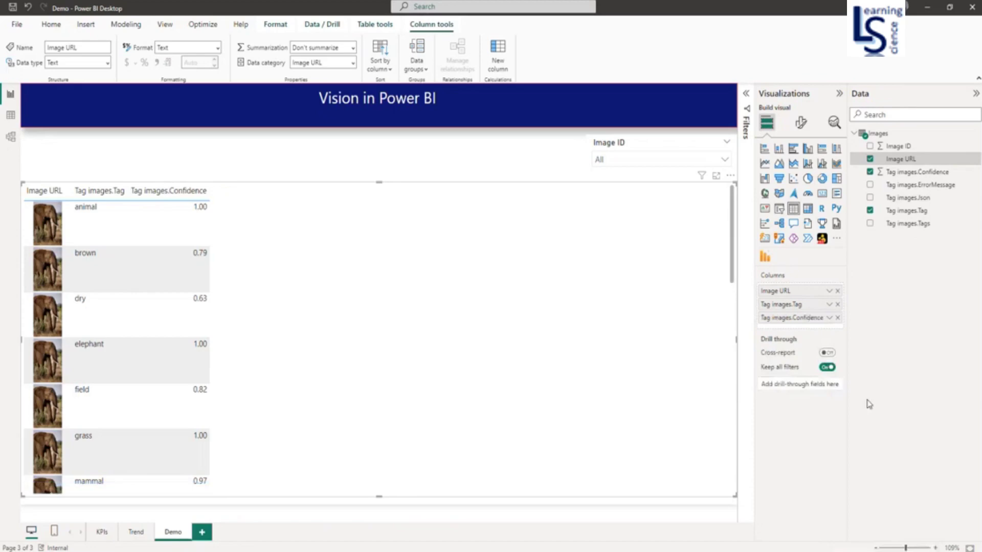
- Add a Count of Image ID column to the table
left_click_drag(903, 148, 795, 325)
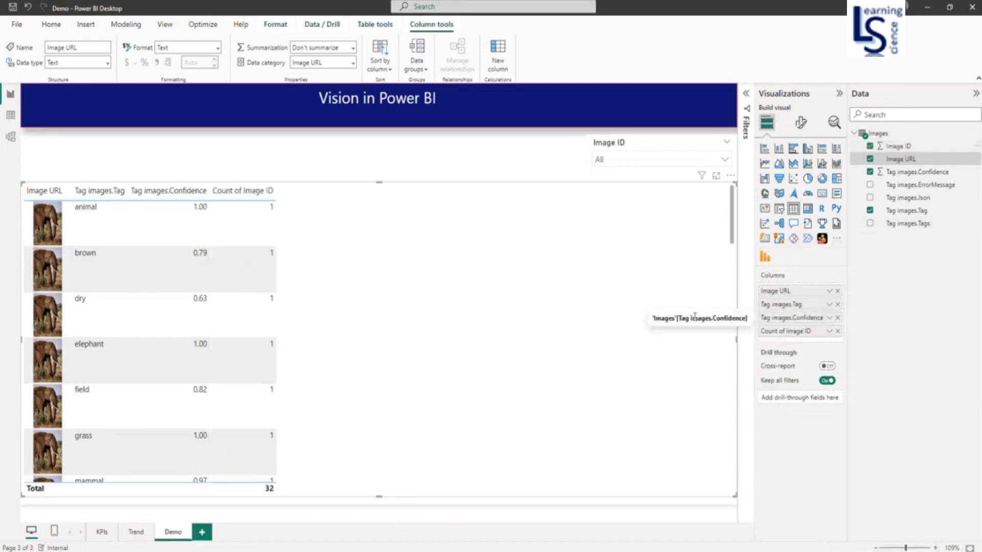
scroll(626, 331, "down", 3)
scroll(626, 331, "down", 3)
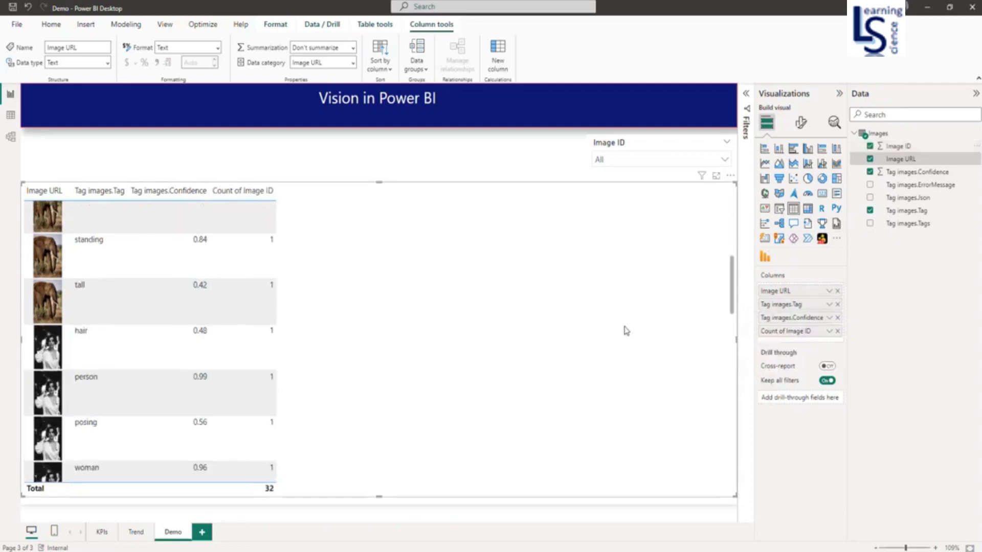
scroll(624, 329, "up", 5)
mouse_move(659, 150)
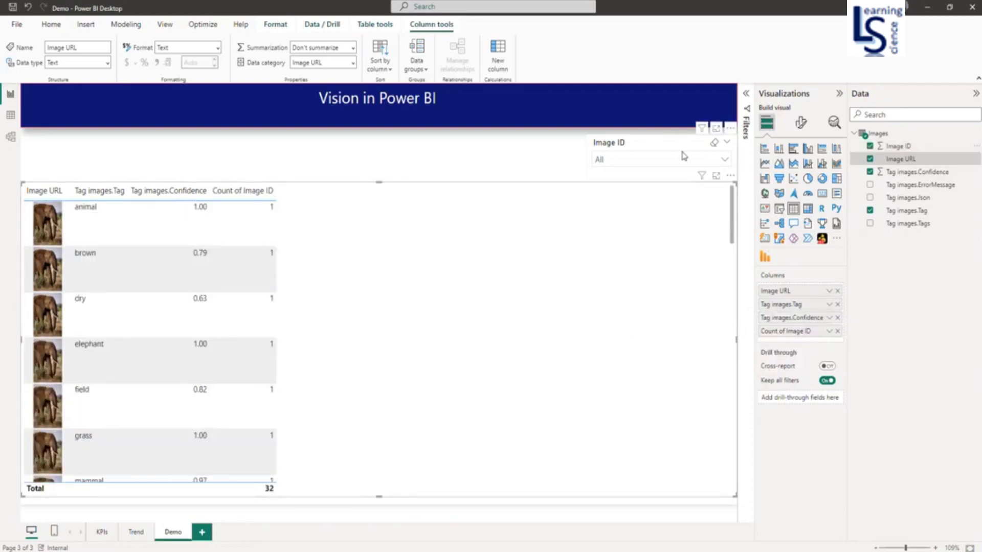
- Filter the slicer through images 5, 2 and 3, and sort tags by Confidence descending
left_click(684, 158)
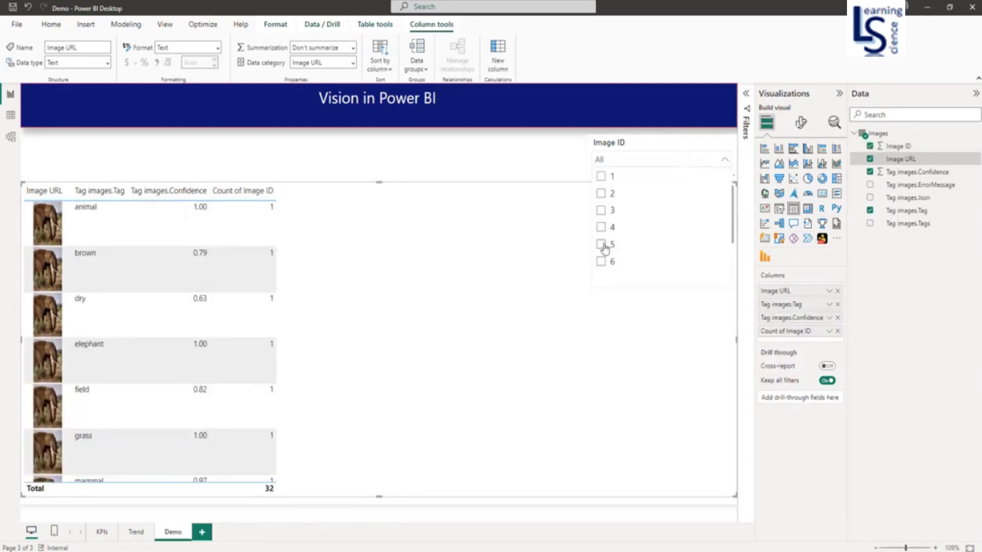
left_click(601, 245)
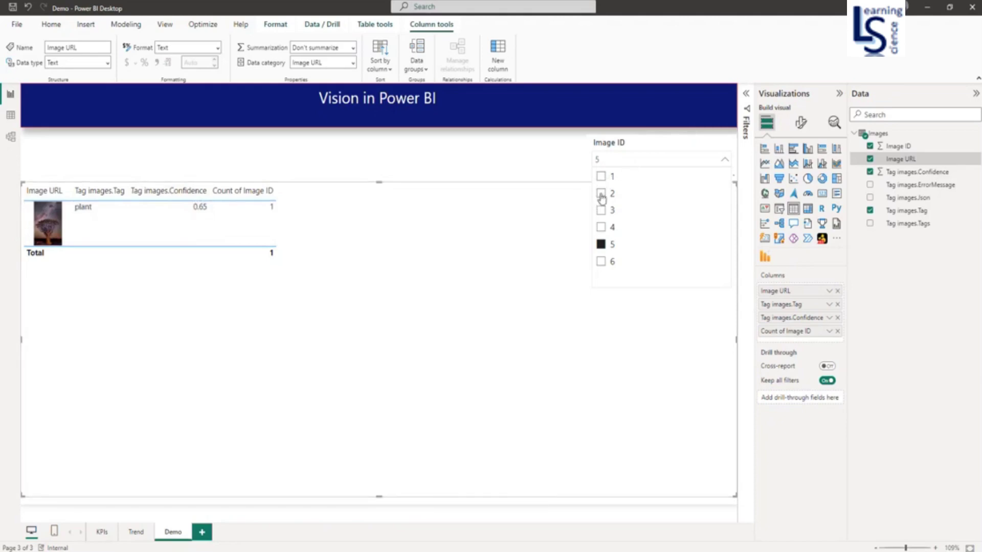
left_click(601, 195)
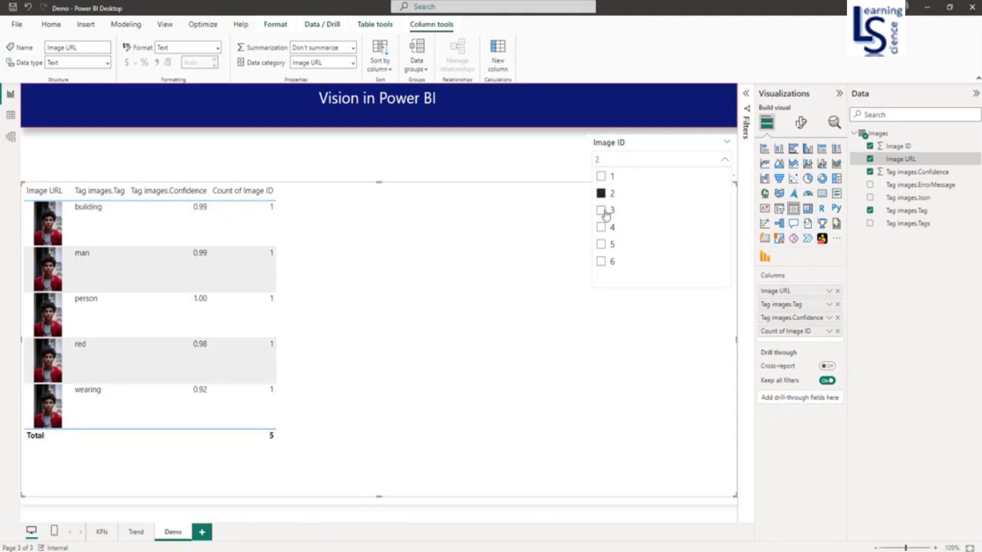
left_click(602, 211)
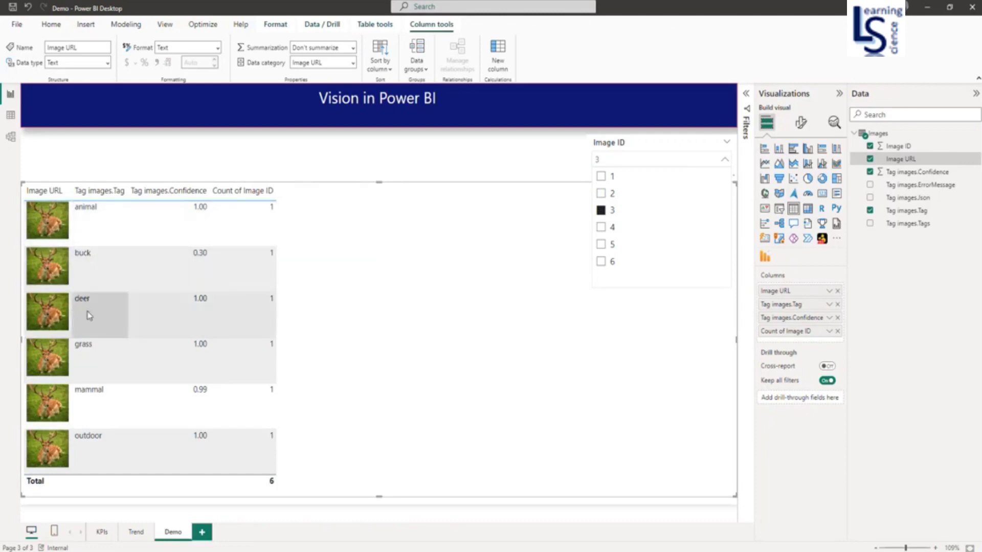
left_click(191, 192)
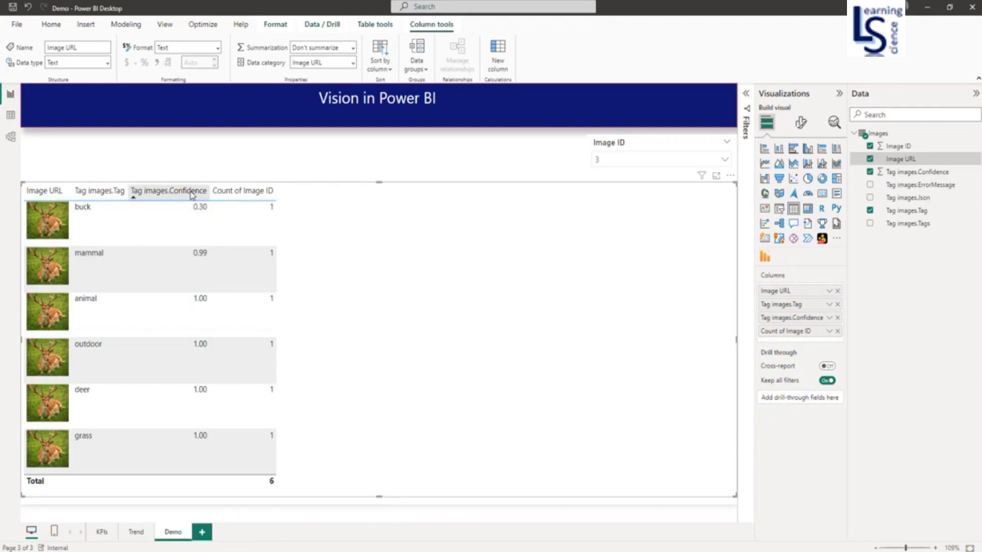
left_click(190, 193)
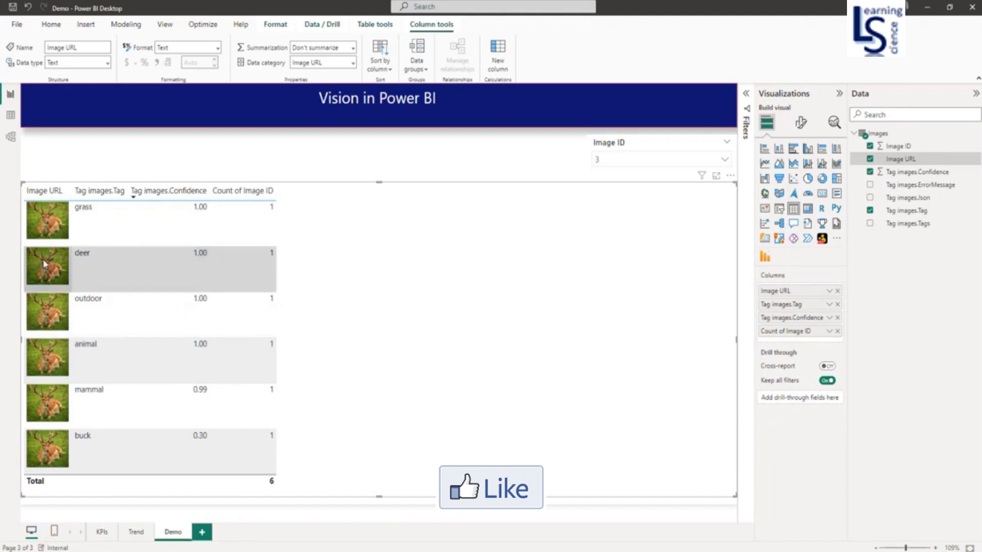
- Check images 4 and 6 in the slicer, then settle on Image ID 1
left_click(621, 161)
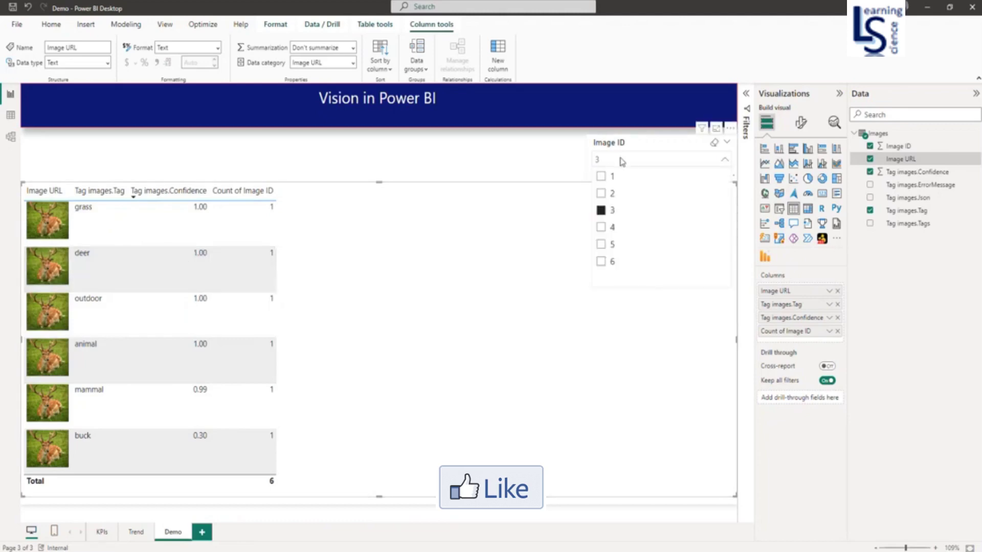
left_click(602, 227)
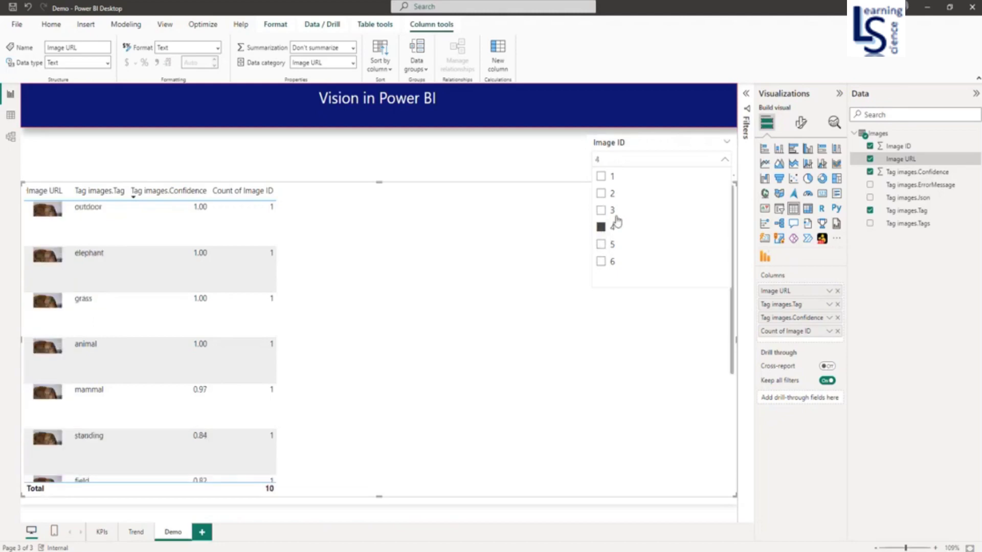
left_click(602, 262)
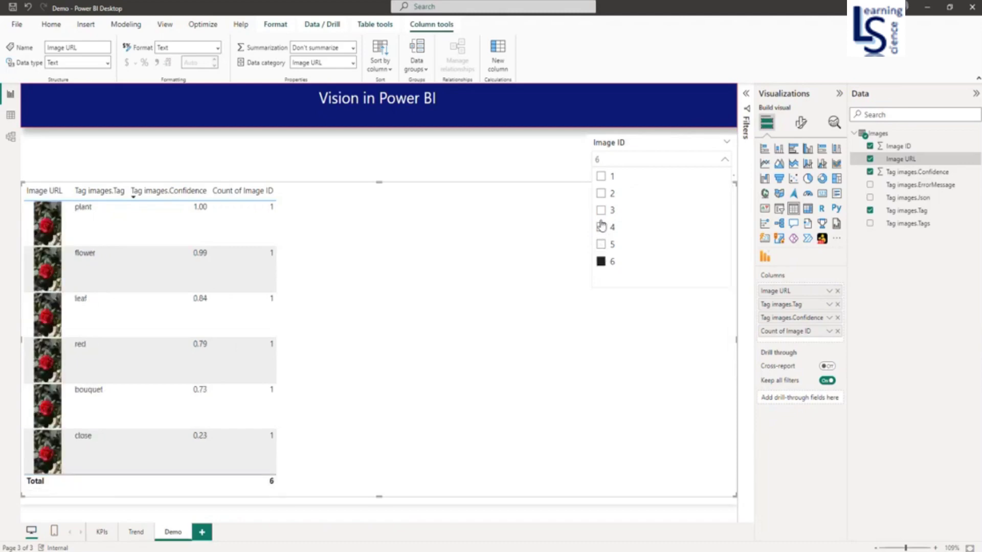
left_click(600, 177)
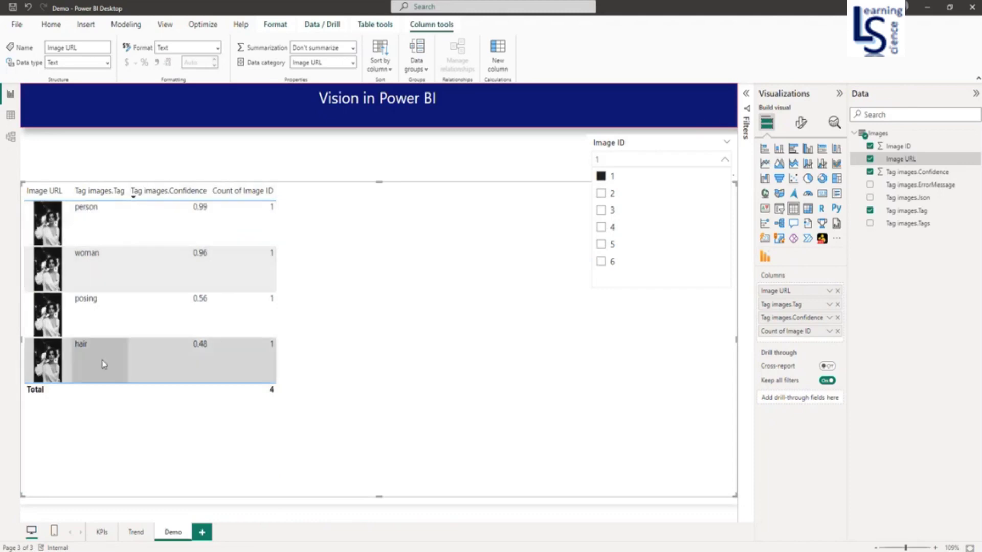
- Add the Tag images.Tags field as a column of the image table
left_click(667, 149)
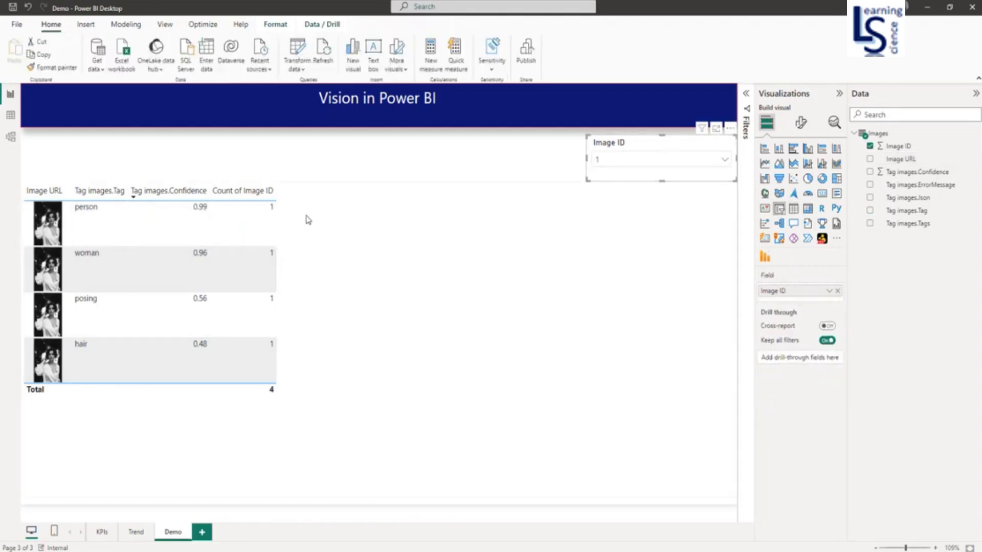
left_click(398, 224)
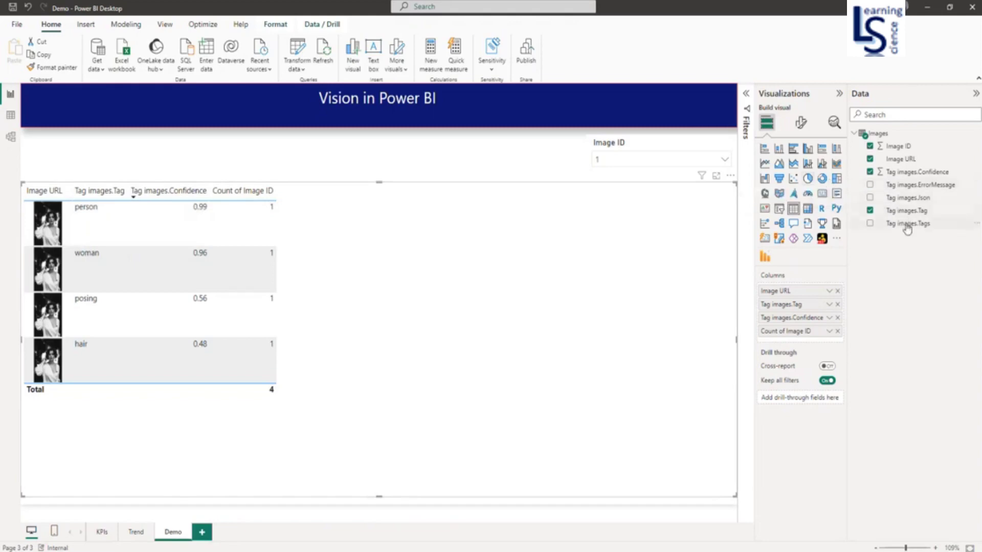
left_click_drag(908, 228, 799, 330)
left_click_drag(909, 229, 793, 327)
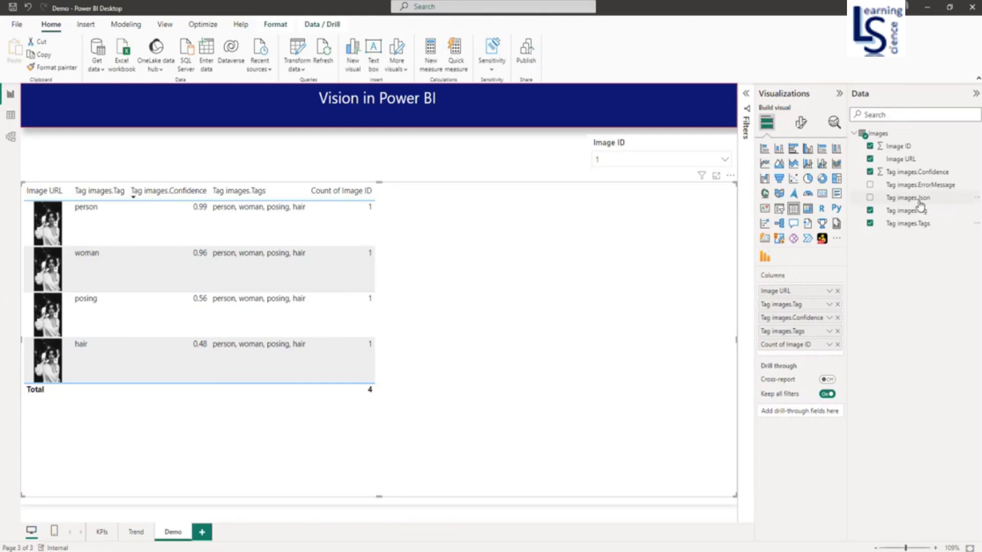
- Add Tag images.Json and Tag images.ErrorMessage as columns of the image table
left_click_drag(920, 203, 799, 358)
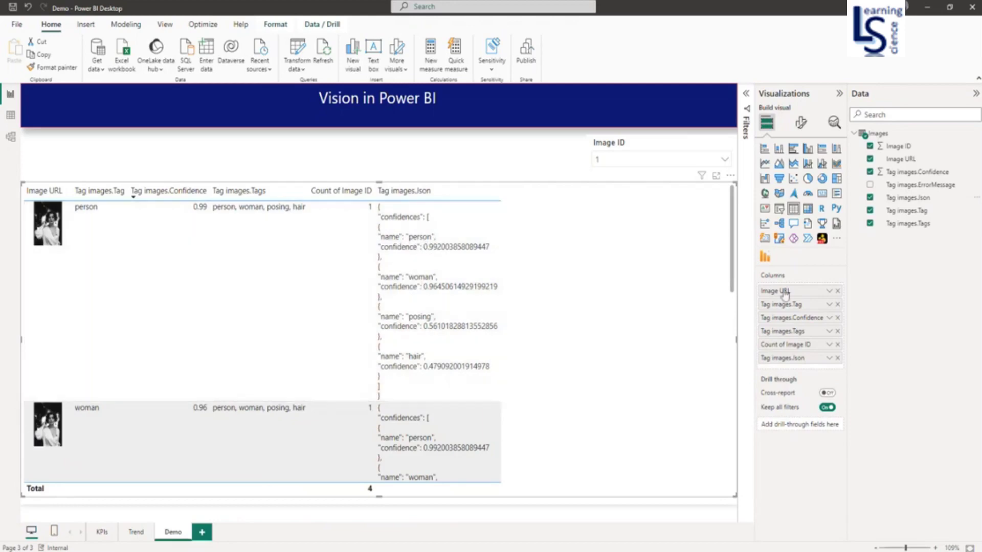
left_click_drag(930, 188, 804, 364)
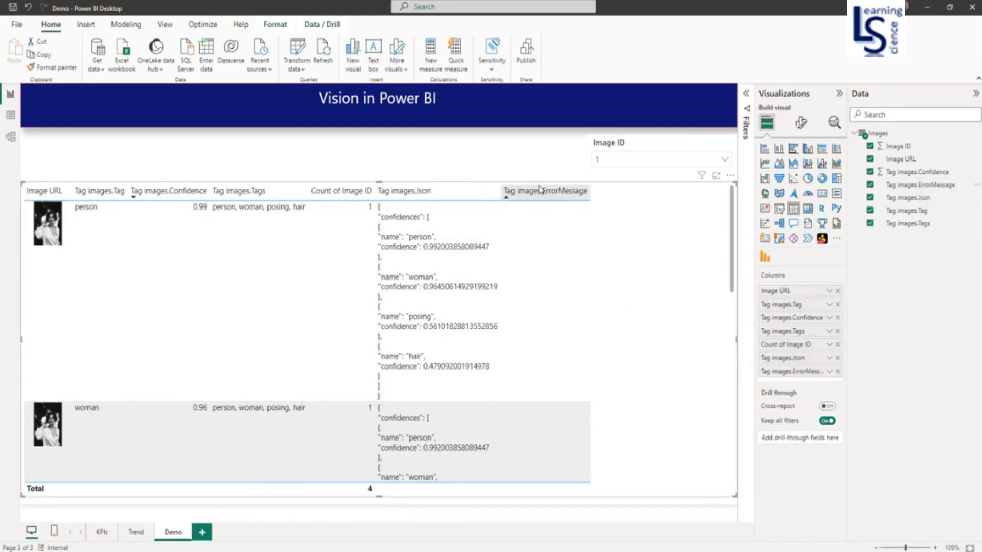
scroll(556, 315, "down", 1)
scroll(555, 314, "down", 2)
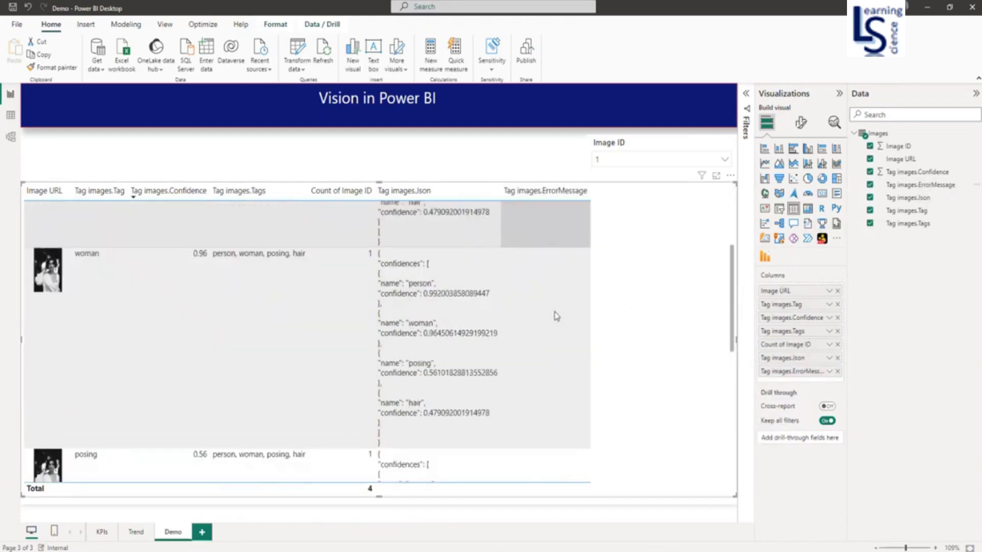
scroll(553, 311, "up", 3)
scroll(536, 304, "down", 3)
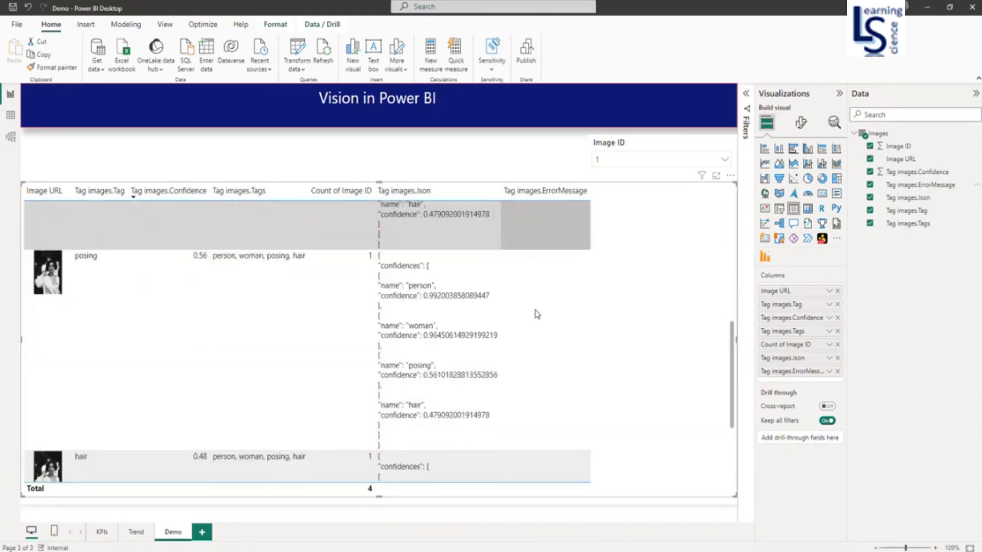
scroll(535, 307, "down", 2)
scroll(535, 307, "up", 3)
scroll(535, 305, "up", 2)
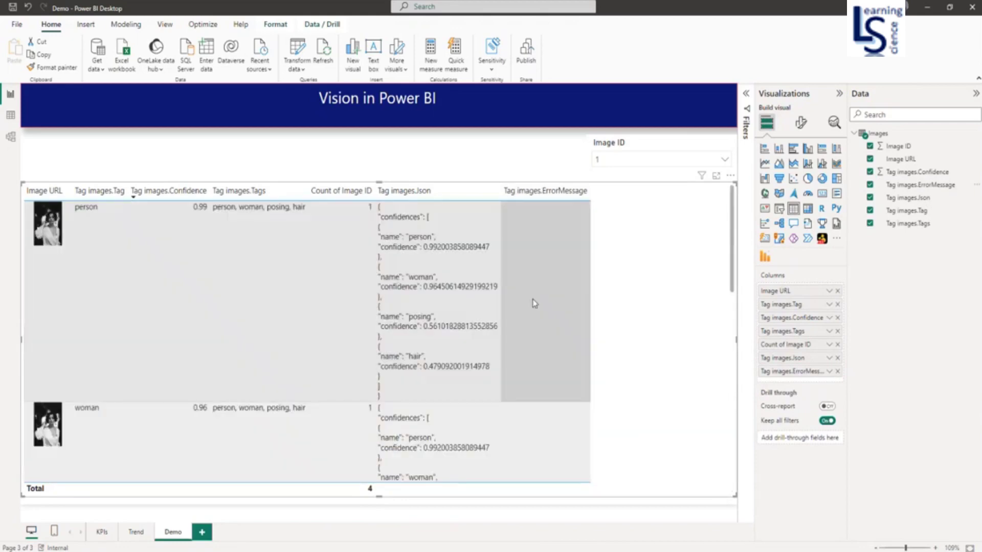